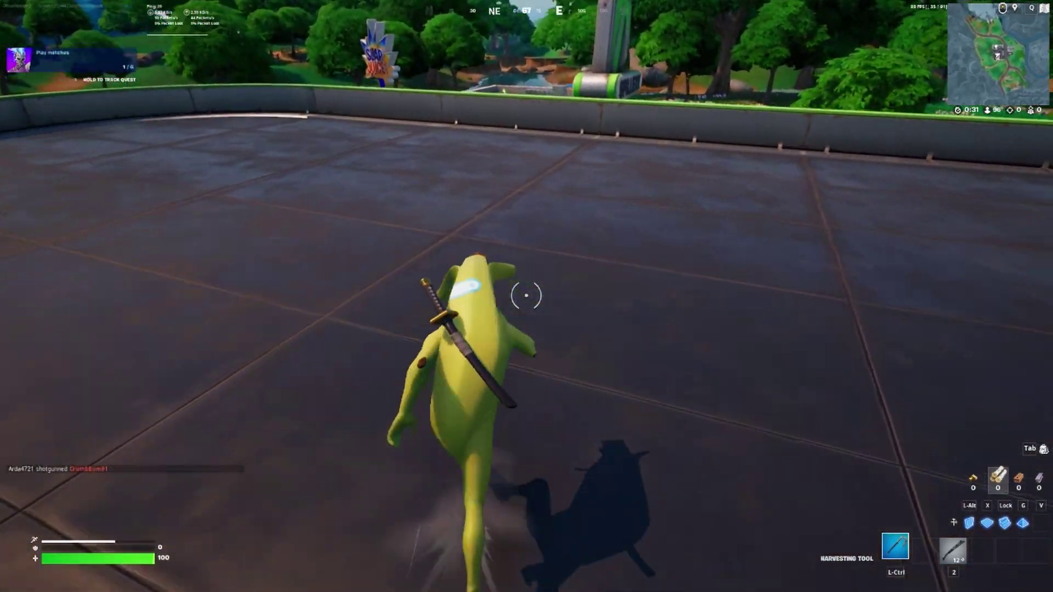
Gather 14 brick from the rooftop floor, then equip the combat shotgun and drop to the gas pumps.
{"action": "left_click", "coordinate": [527, 295]}
{"action": "left_click", "coordinate": [526, 296]}
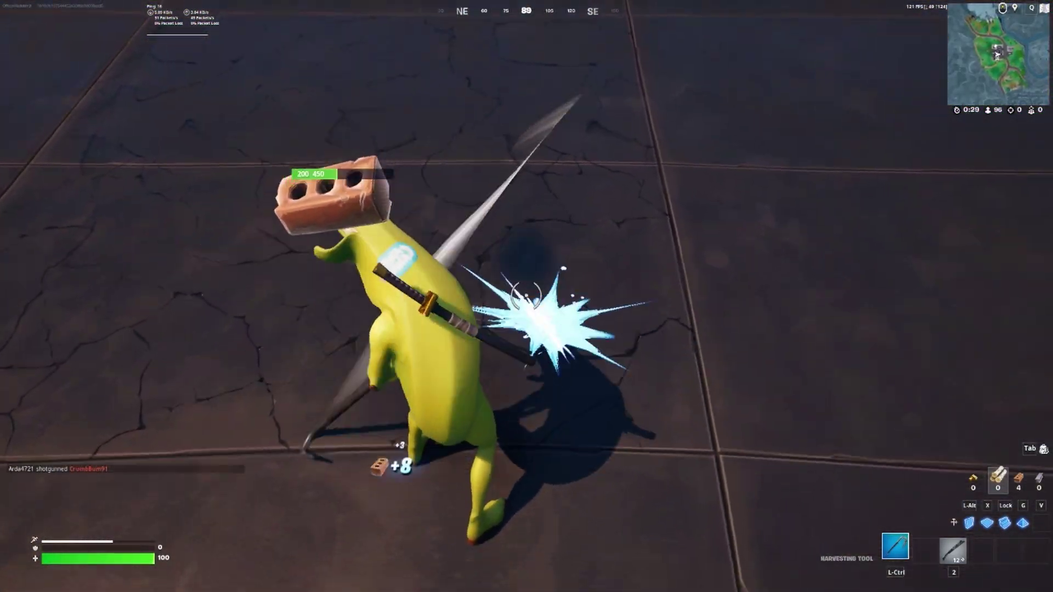
{"action": "left_click", "coordinate": [528, 295]}
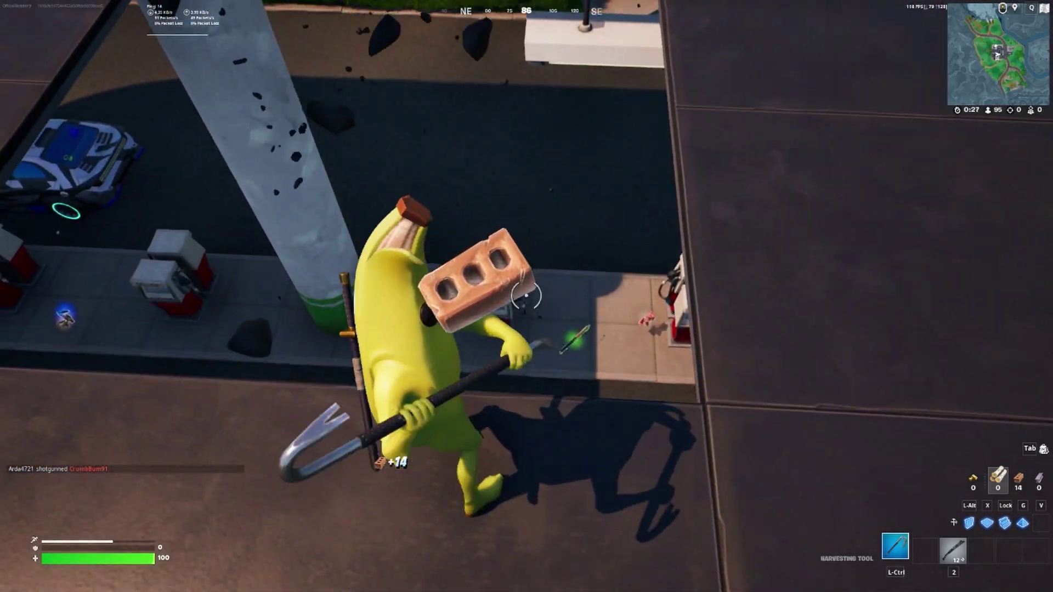
{"action": "key", "text": "w"}
{"action": "key", "text": "2"}
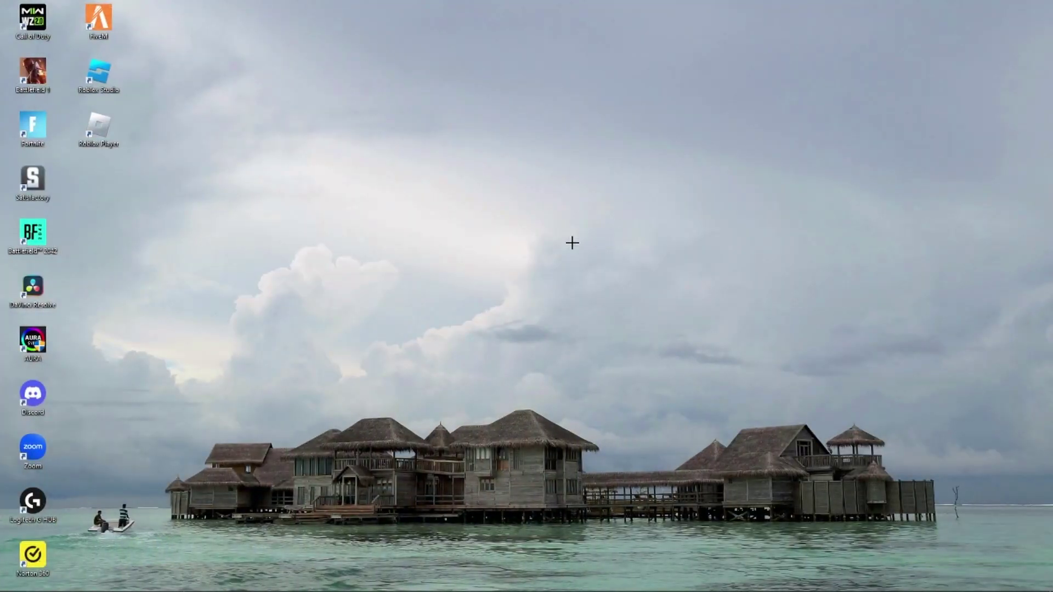
Search Windows for 'epic g' to find and launch the Epic Games Launcher.
{"action": "left_click", "coordinate": [107, 581]}
{"action": "type", "text": "epic g"}
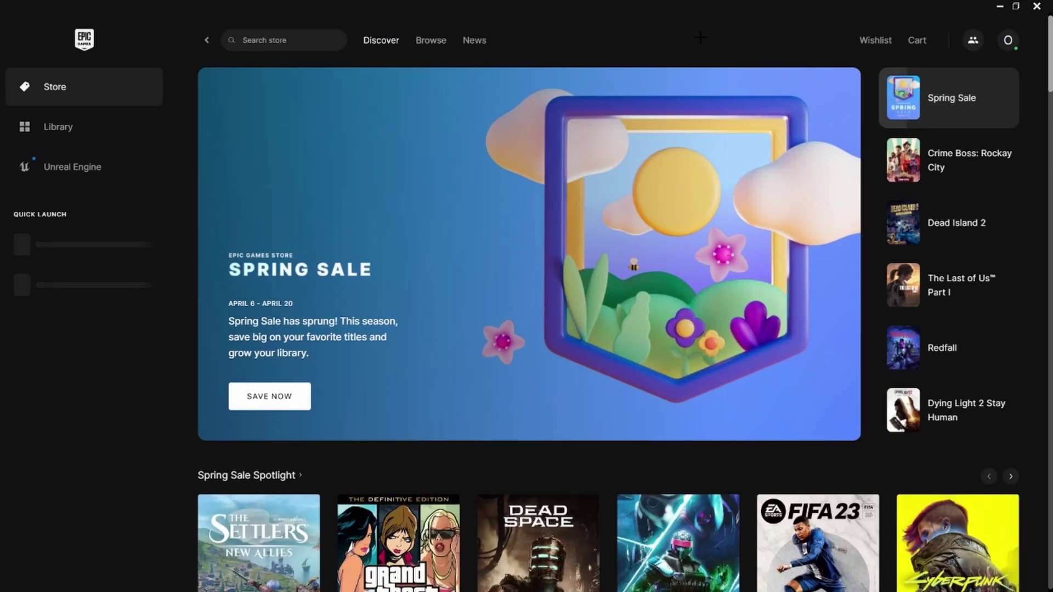
Sign out from the profile menu, then close the Epic Games Sign In window.
{"action": "left_click", "coordinate": [1009, 39]}
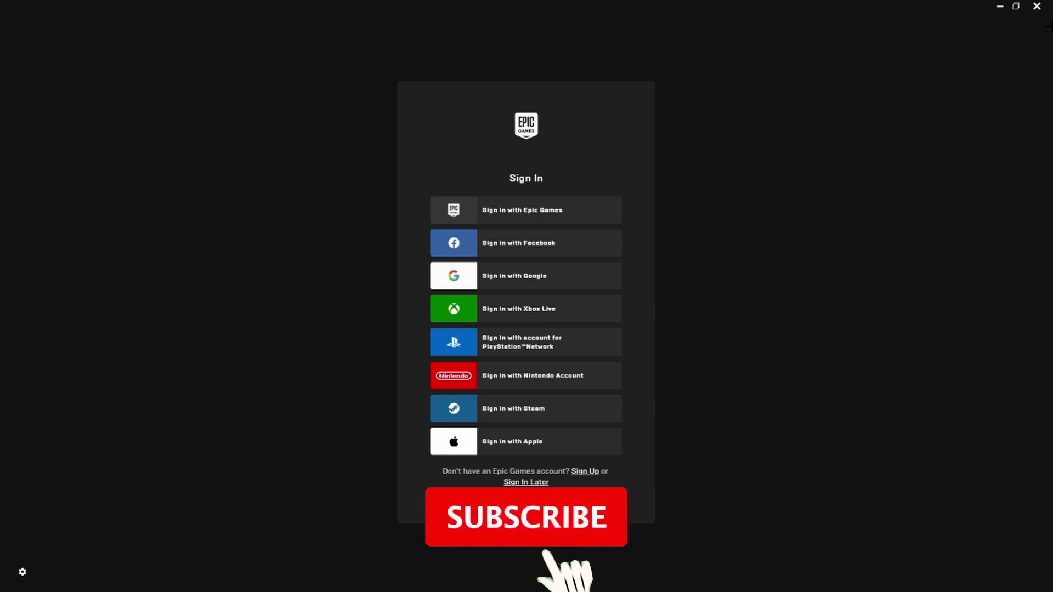
{"action": "left_click", "coordinate": [1037, 5]}
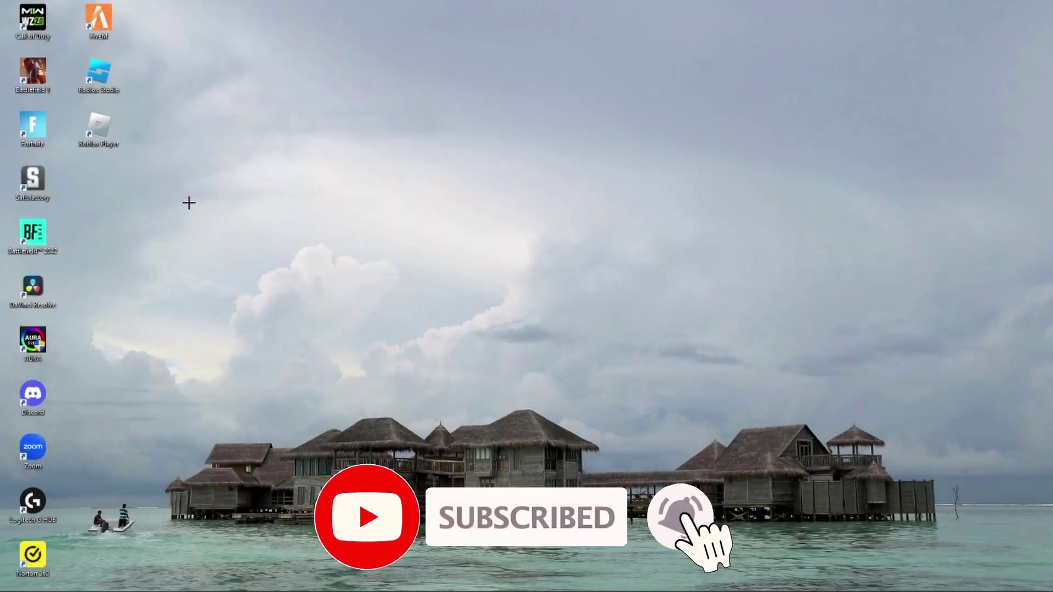